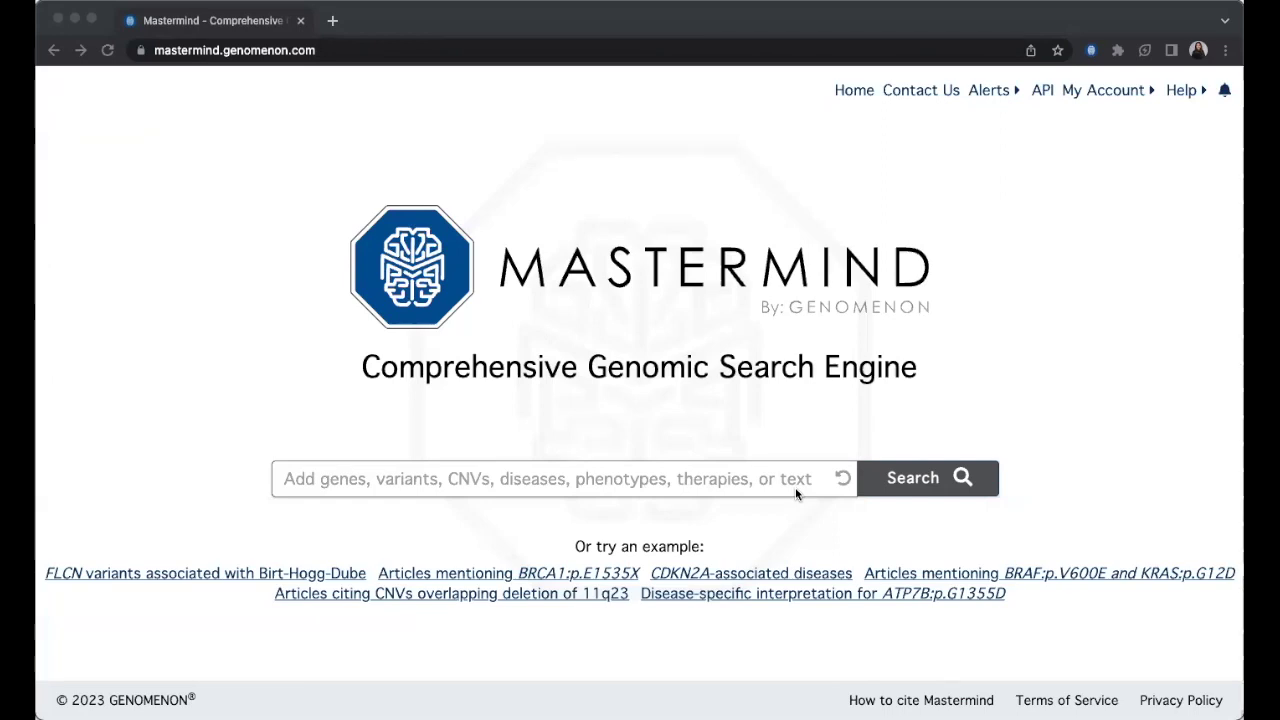
Step: Look up search suggestions for the gene by its symbol "ttn" and its full name "titin", and clear the search
{"action": "left_click", "coordinate": [329, 493]}
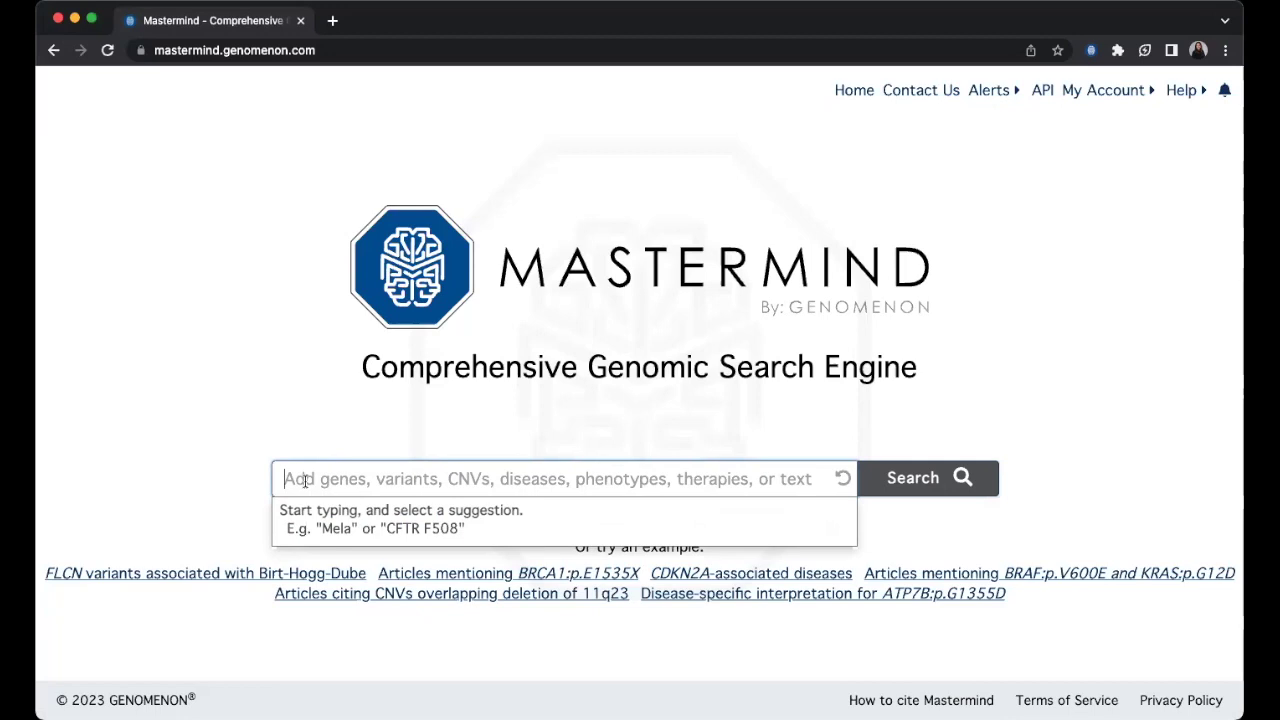
{"action": "type", "text": "ttn"}
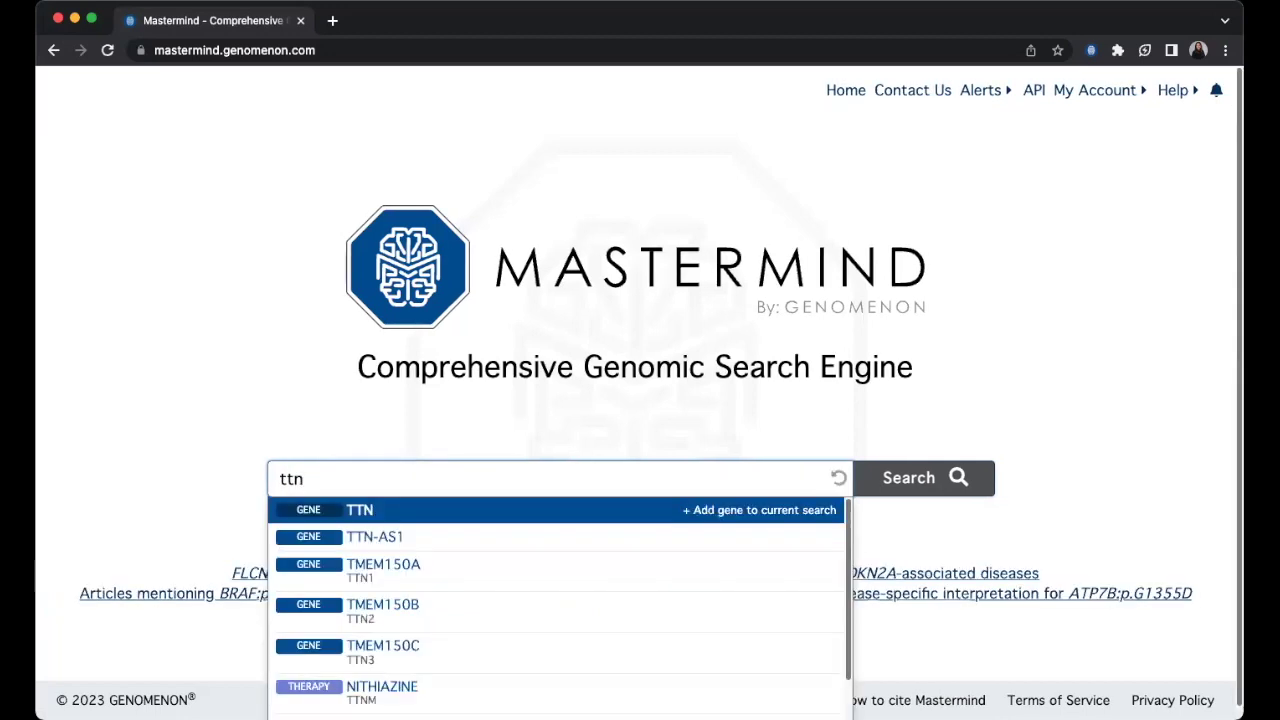
{"action": "key", "text": "BackSpace"}
{"action": "key", "text": "BackSpace"}
{"action": "key", "text": "BackSpace"}
{"action": "type", "text": "titin"}
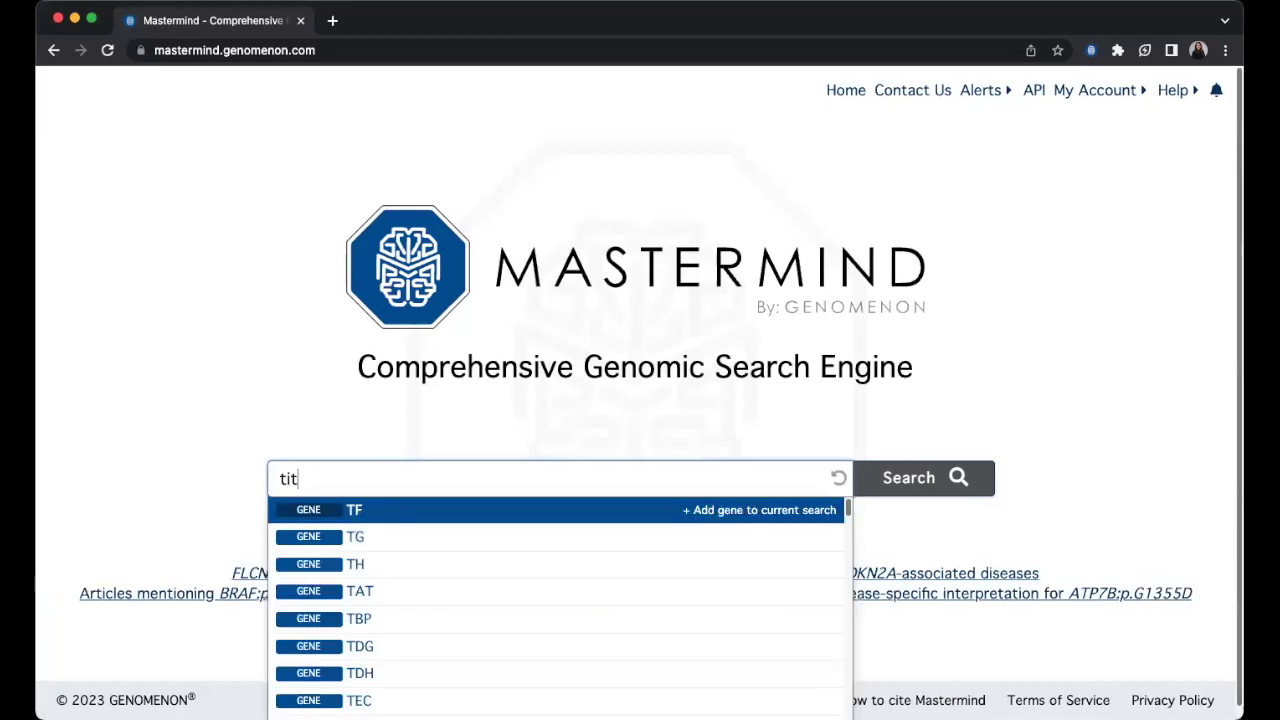
{"action": "key", "text": "BackSpace"}
{"action": "key", "text": "BackSpace"}
{"action": "key", "text": "BackSpace"}
{"action": "key", "text": "BackSpace"}
{"action": "key", "text": "BackSpace"}
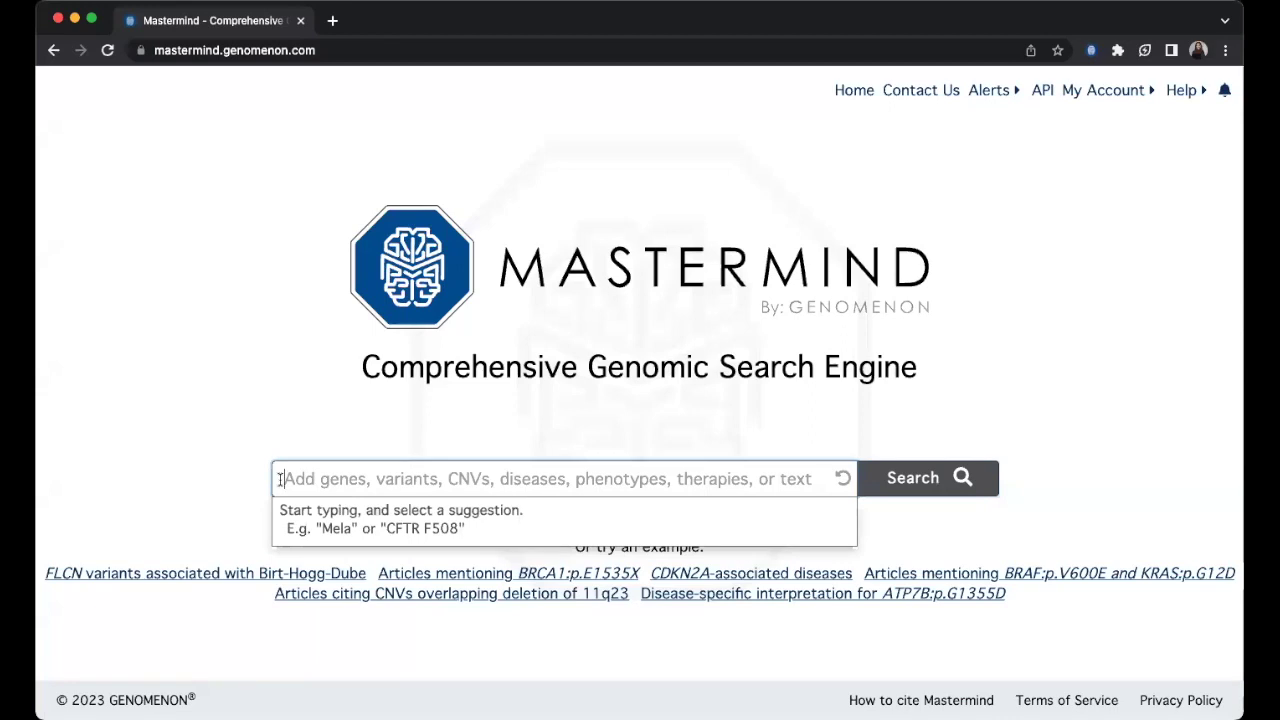
Step: Look up search suggestions for the protein variant ACVR1 p.L196P and the cDNA variant ACVR1 c.587T>C
{"action": "type", "text": "ACVR1 p.L196P"}
{"action": "triple_click", "coordinate": [279, 477]}
{"action": "type", "text": "ACVR1 c.587T>C"}
Step: Look up variant suggestions for the notations NC_000012.12:g.119822819C>T, rs879255522 and CIT IVS9+1G>A in turn
{"action": "triple_click", "coordinate": [279, 477]}
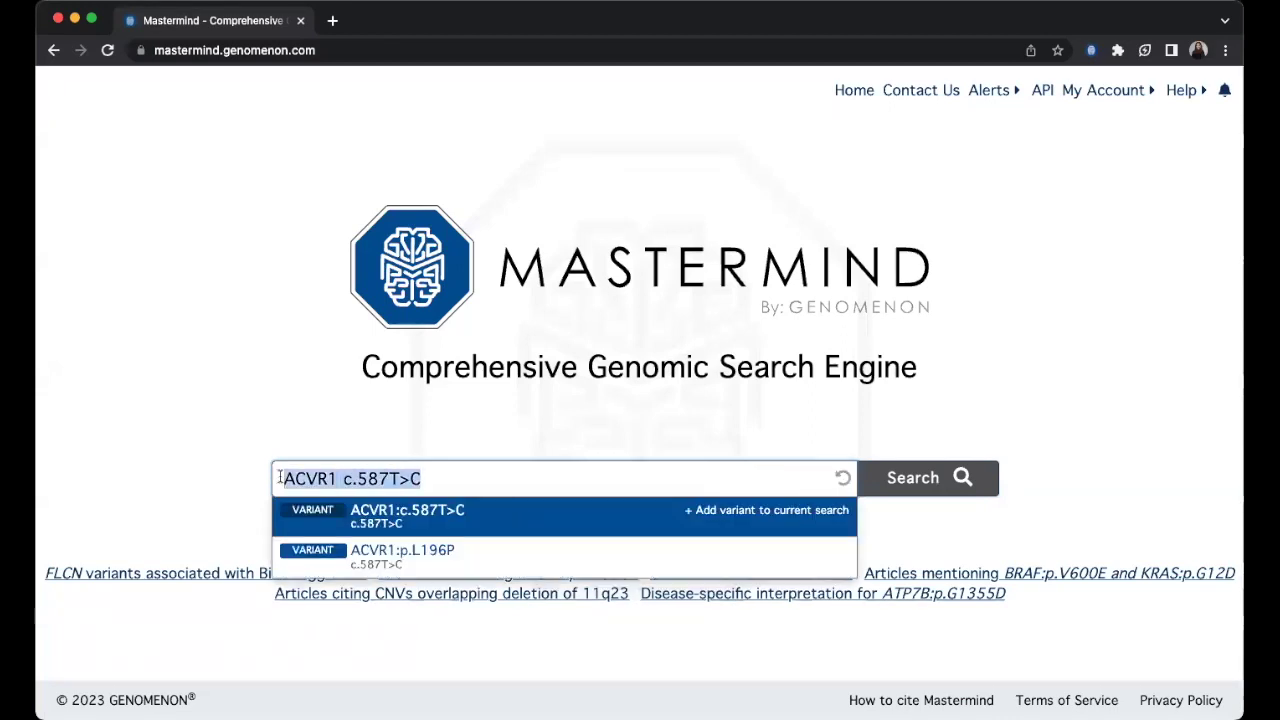
{"action": "type", "text": "NC_000012.12:g.119822819C>T"}
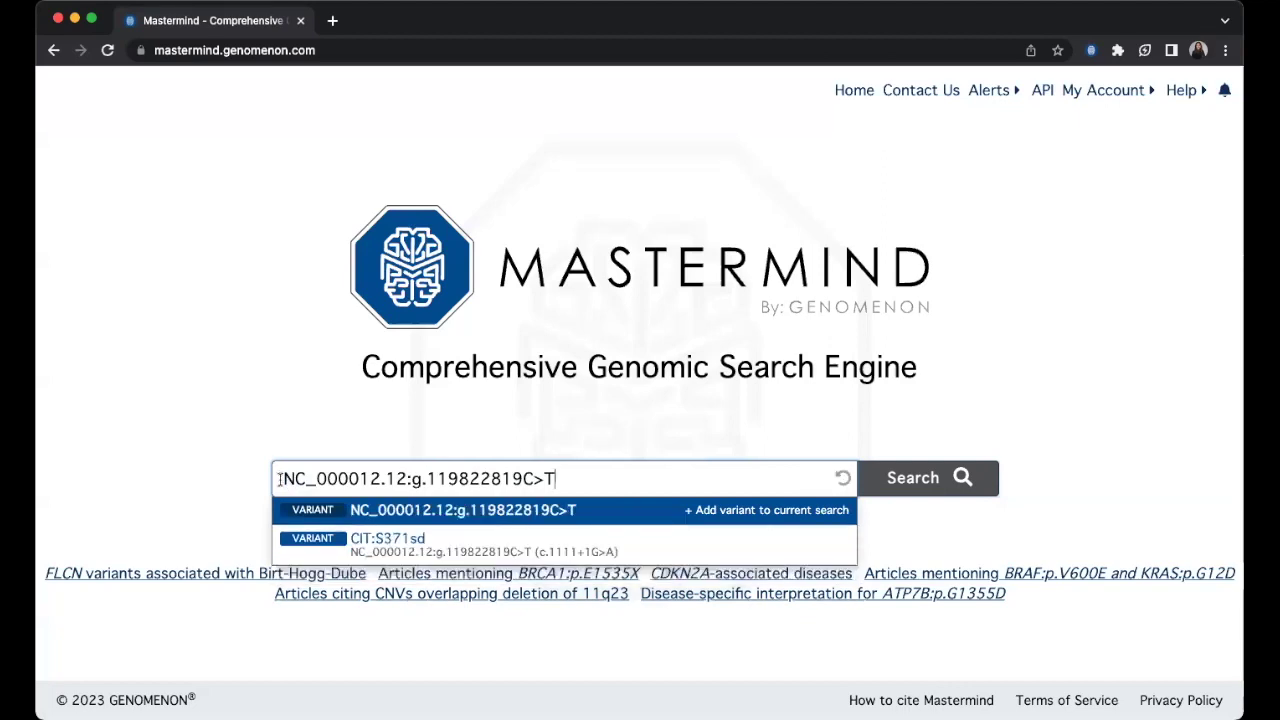
{"action": "triple_click", "coordinate": [279, 479]}
{"action": "type", "text": "rs879255522"}
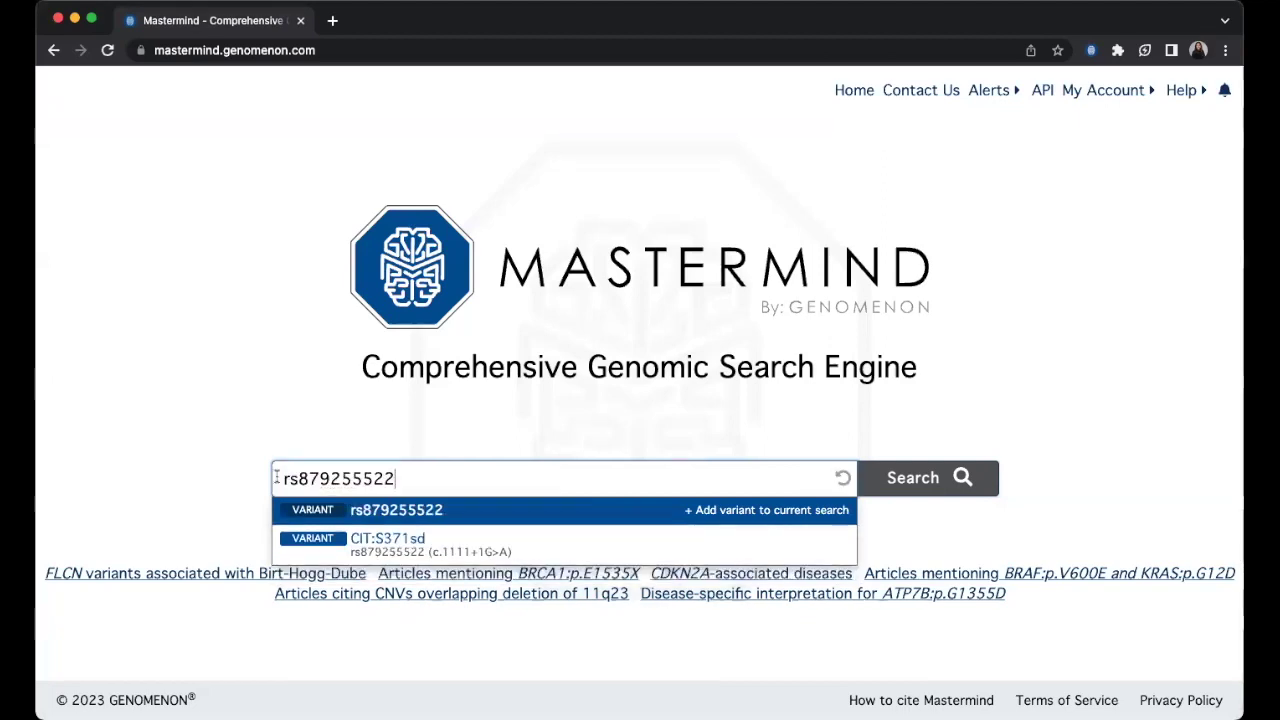
{"action": "triple_click", "coordinate": [277, 479]}
{"action": "type", "text": "CIT IVS9+1G>A"}
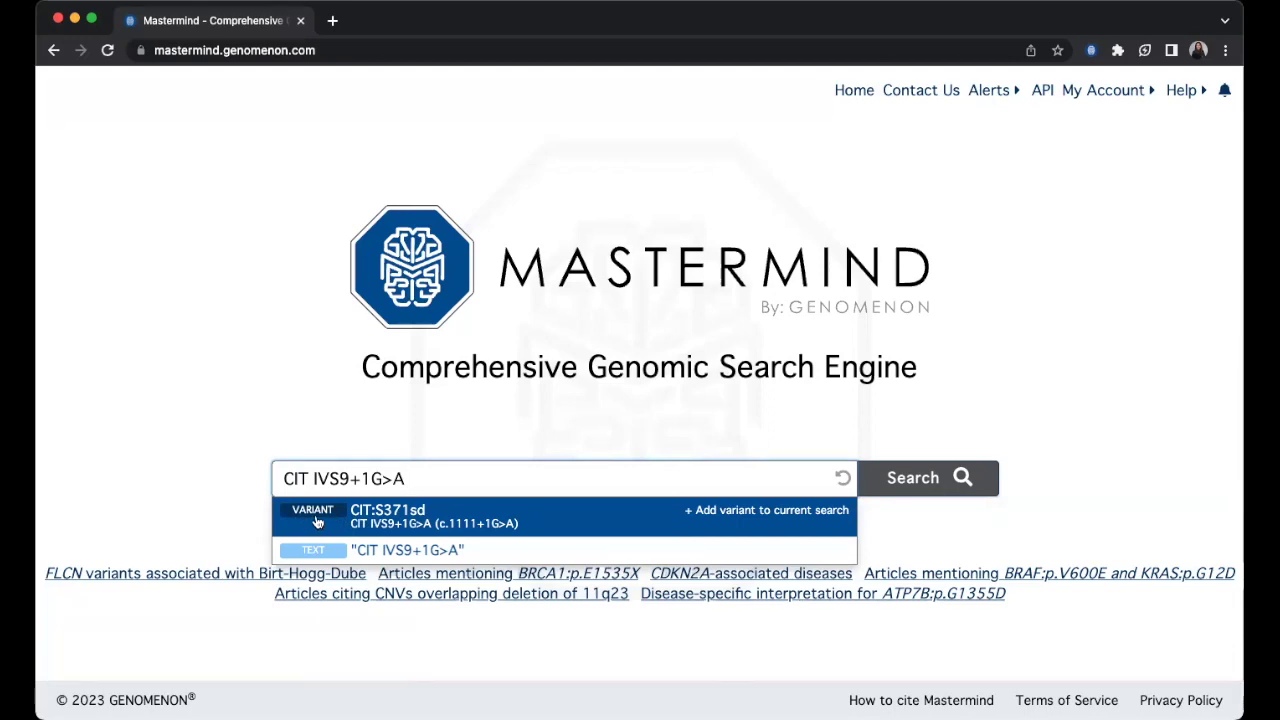
Step: Look up CNV suggestions for arr[hg19] 2q24.3(165471418_166190427)×1 and the karyotype 46,xx,del(2)(q31.2-q32.3)
{"action": "triple_click", "coordinate": [278, 478]}
{"action": "type", "text": "arr[hg19] 2q24.3(165471418_166190427)×1"}
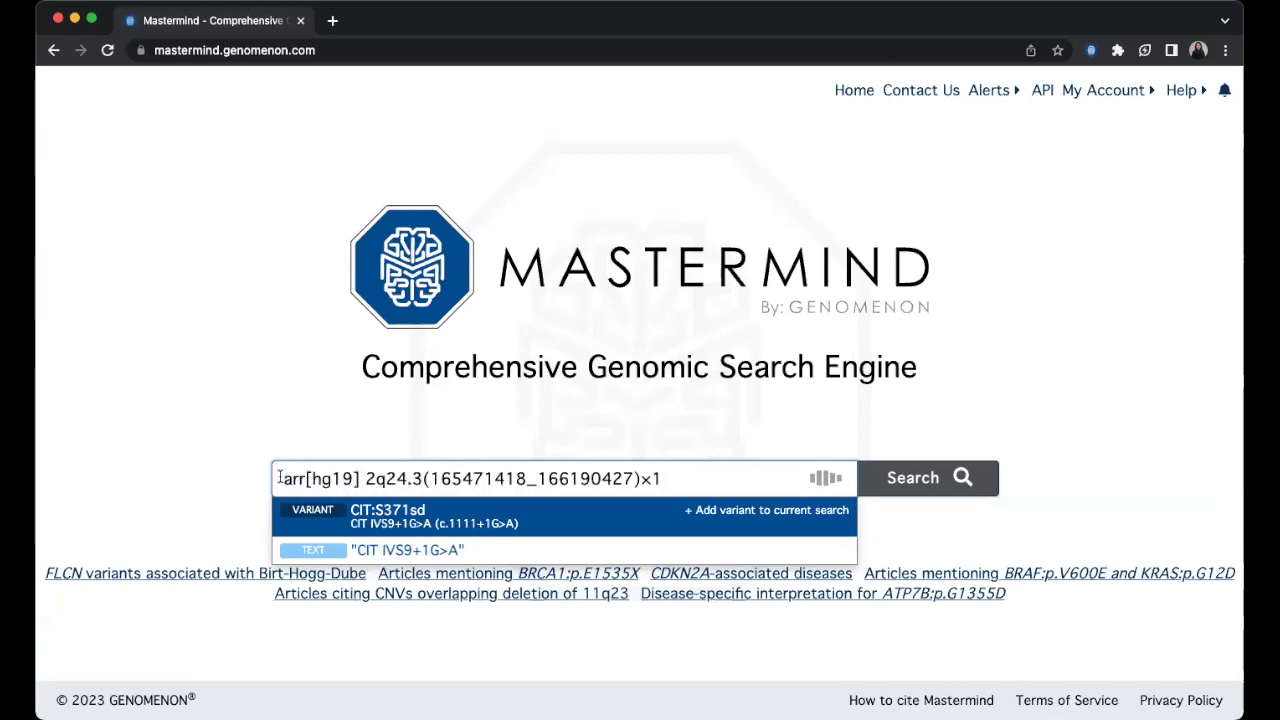
{"action": "triple_click", "coordinate": [278, 478]}
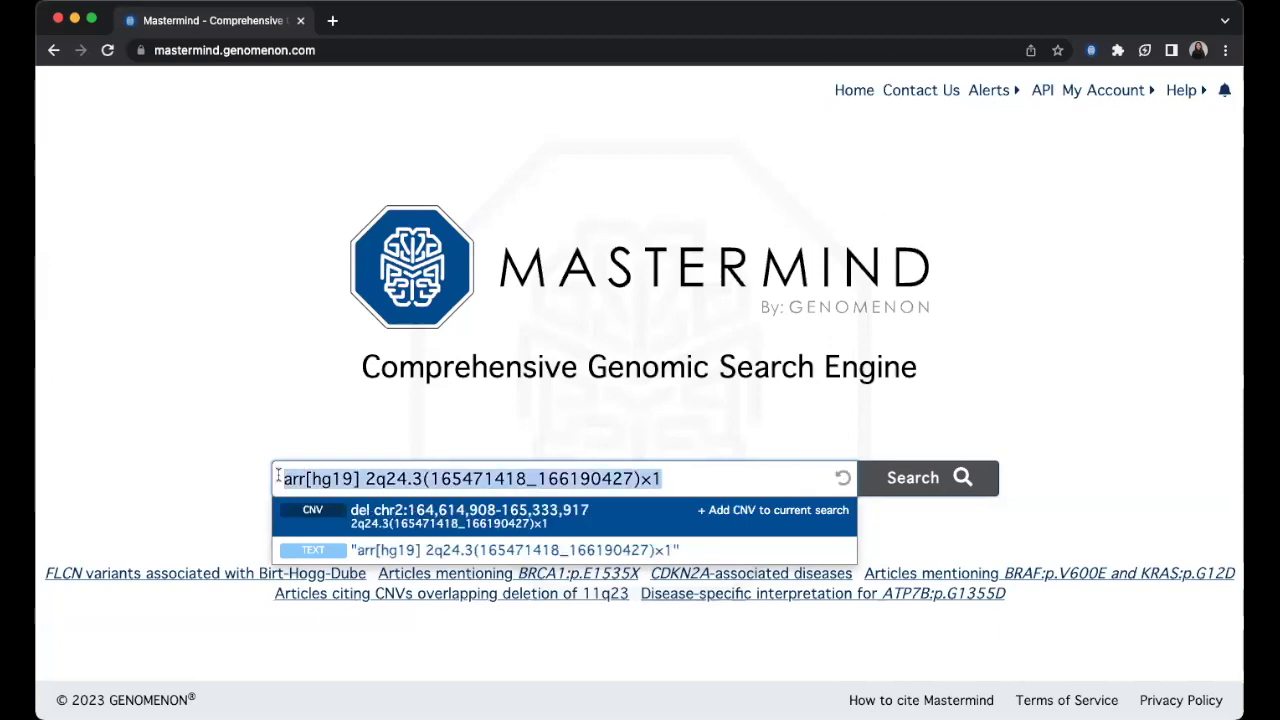
{"action": "type", "text": "46,xx,del(2)(q31.2-q32.3)"}
Step: Look up CNV suggestions for "del 2q24.3" and "del chr2:166,002,471-166,077,801", and clear the search
{"action": "triple_click", "coordinate": [279, 478]}
{"action": "type", "text": "del 2q24.3"}
{"action": "double_click", "coordinate": [279, 478]}
{"action": "triple_click", "coordinate": [279, 478]}
{"action": "type", "text": "del chr2:166,002,471-166,077,801"}
{"action": "triple_click", "coordinate": [280, 478]}
{"action": "key", "text": "BackSpace"}
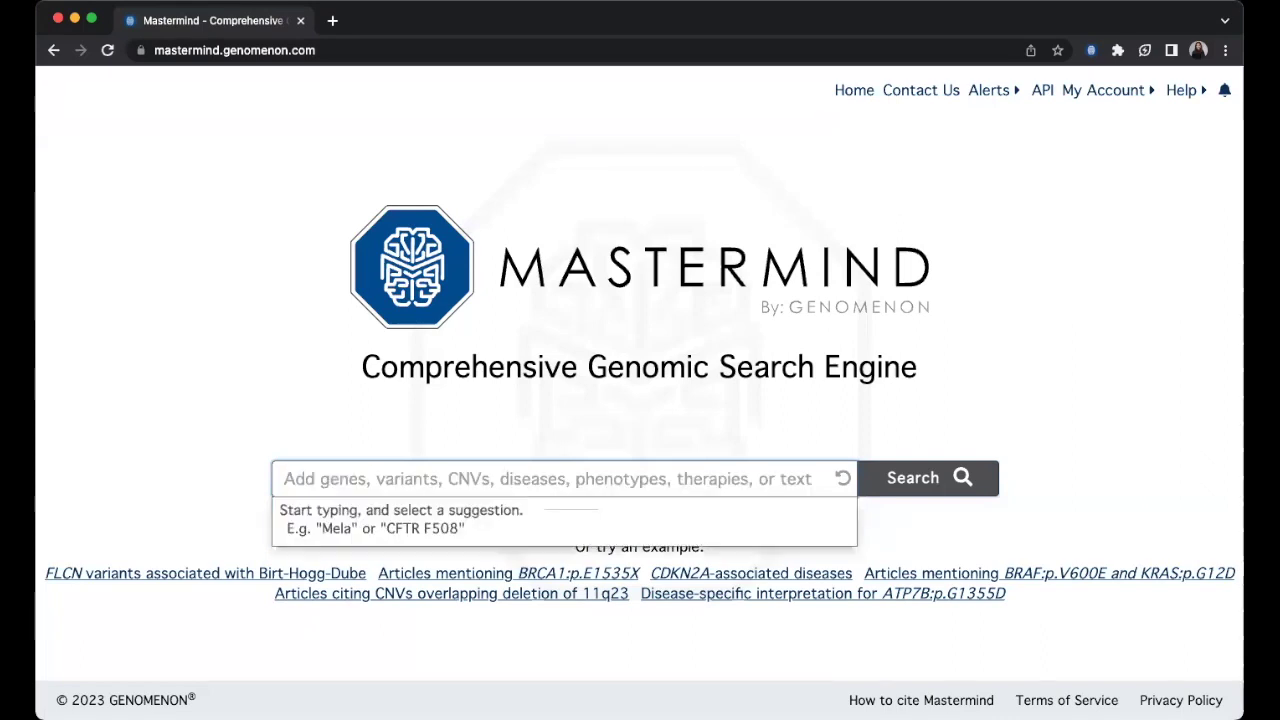
Step: Look up CNV suggestions for the exon-level deletion "del scn1a exon 2" and clear the search
{"action": "type", "text": "del scn1a"}
{"action": "type", "text": "exon 2"}
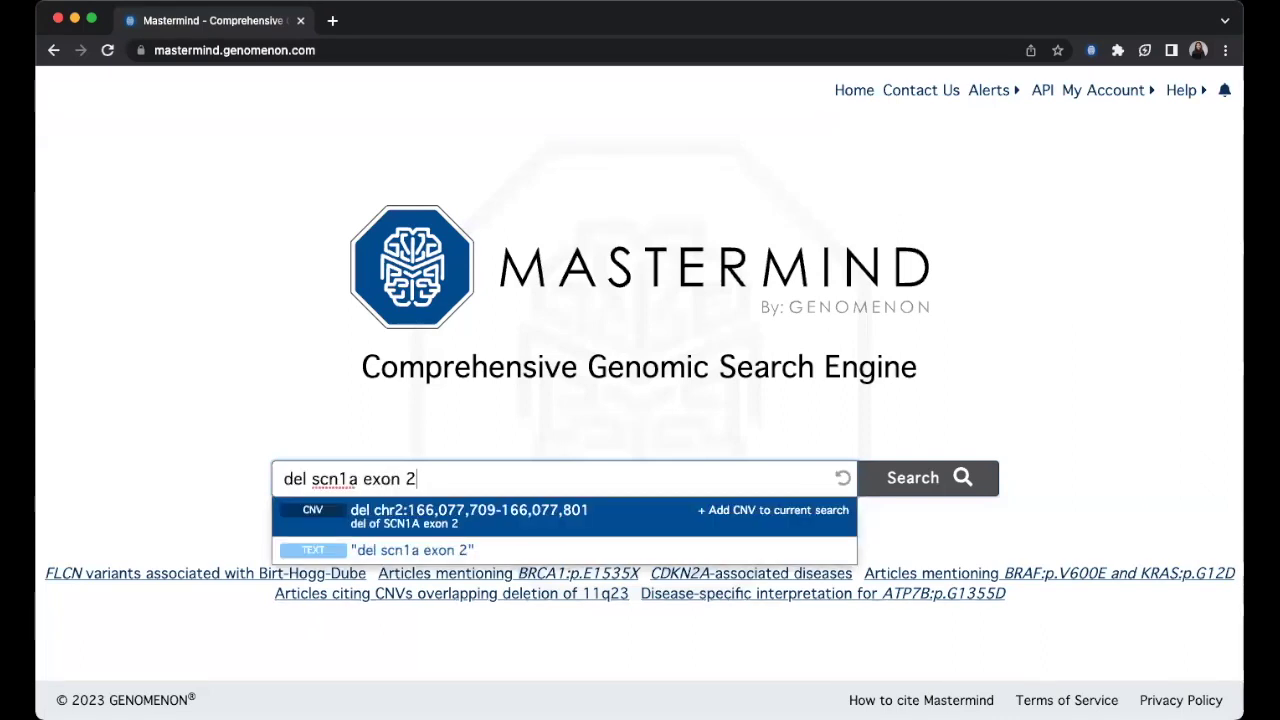
{"action": "triple_click", "coordinate": [281, 477]}
{"action": "key", "text": "BackSpace"}
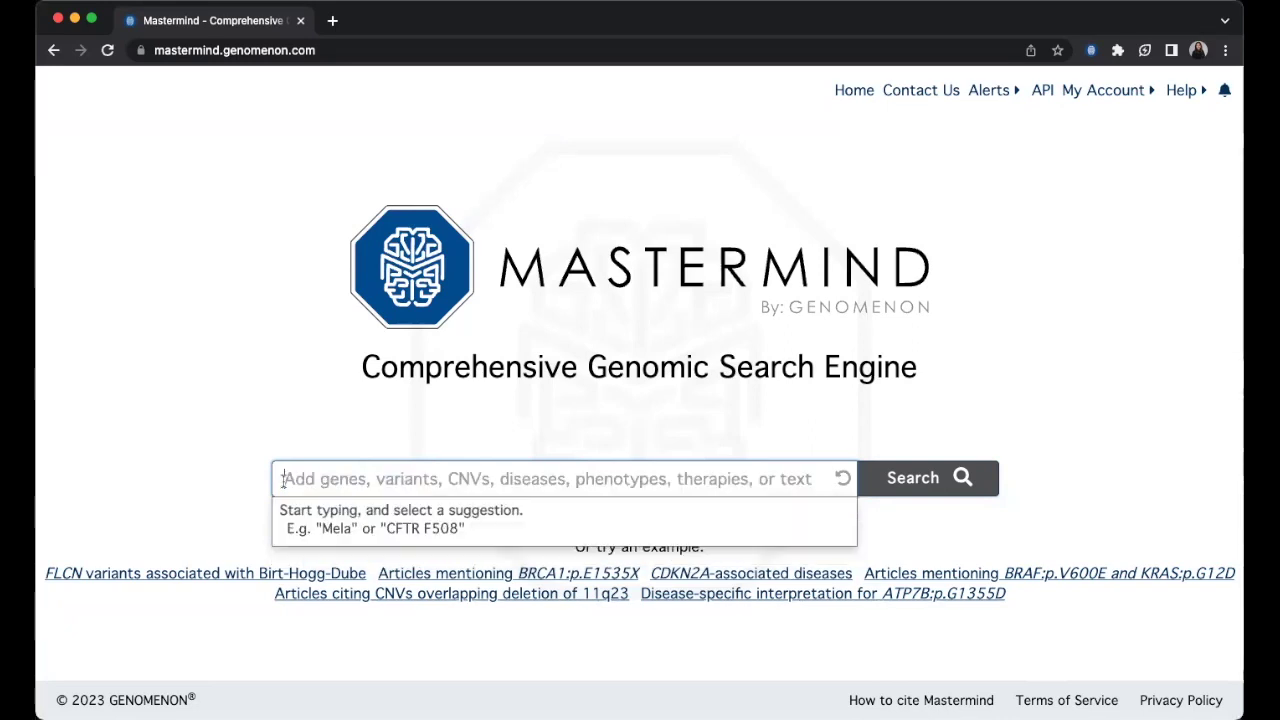
Step: Look up disease suggestions for "charcot" and phenotype suggestions for "coarse facies"
{"action": "type", "text": "charcot"}
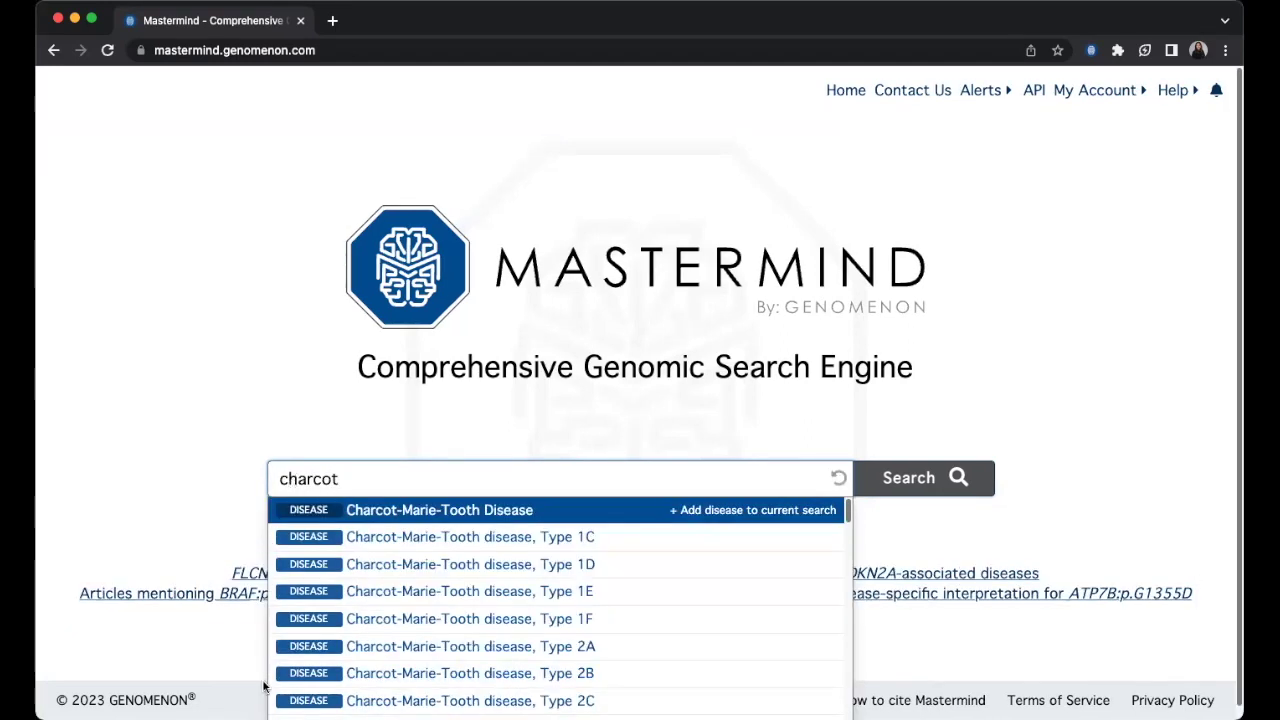
{"action": "double_click", "coordinate": [316, 479]}
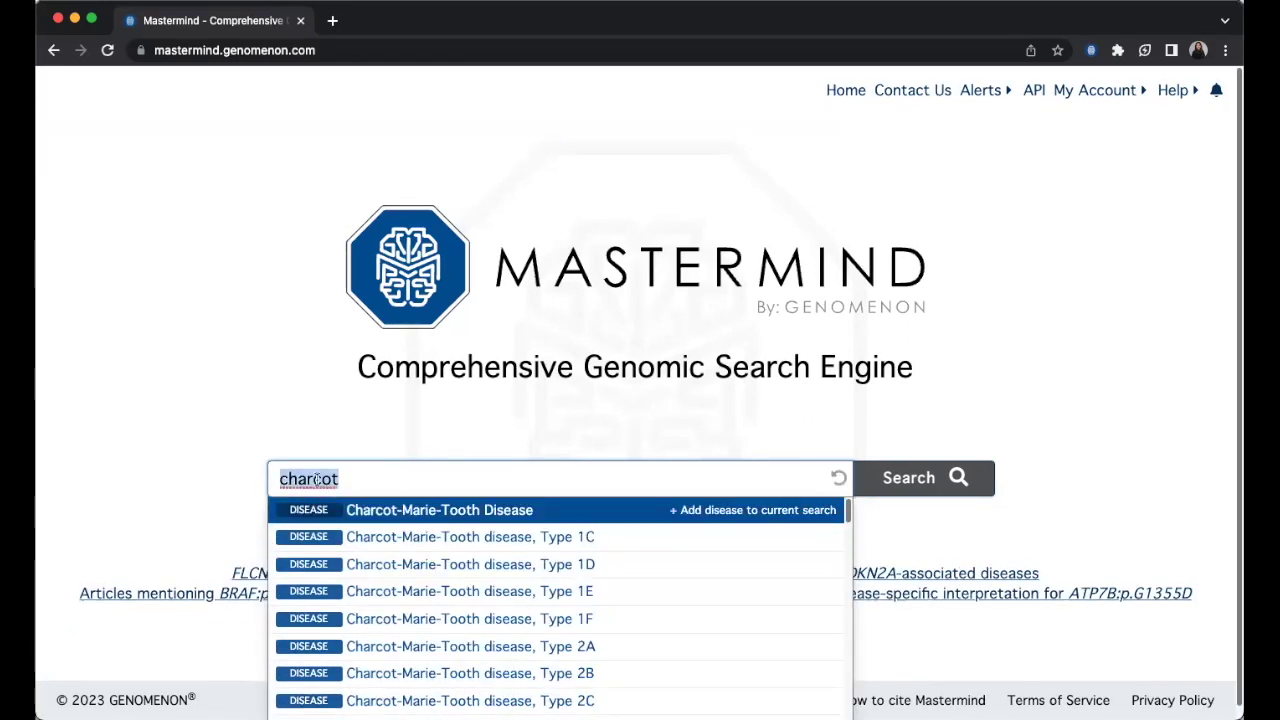
{"action": "type", "text": "coa"}
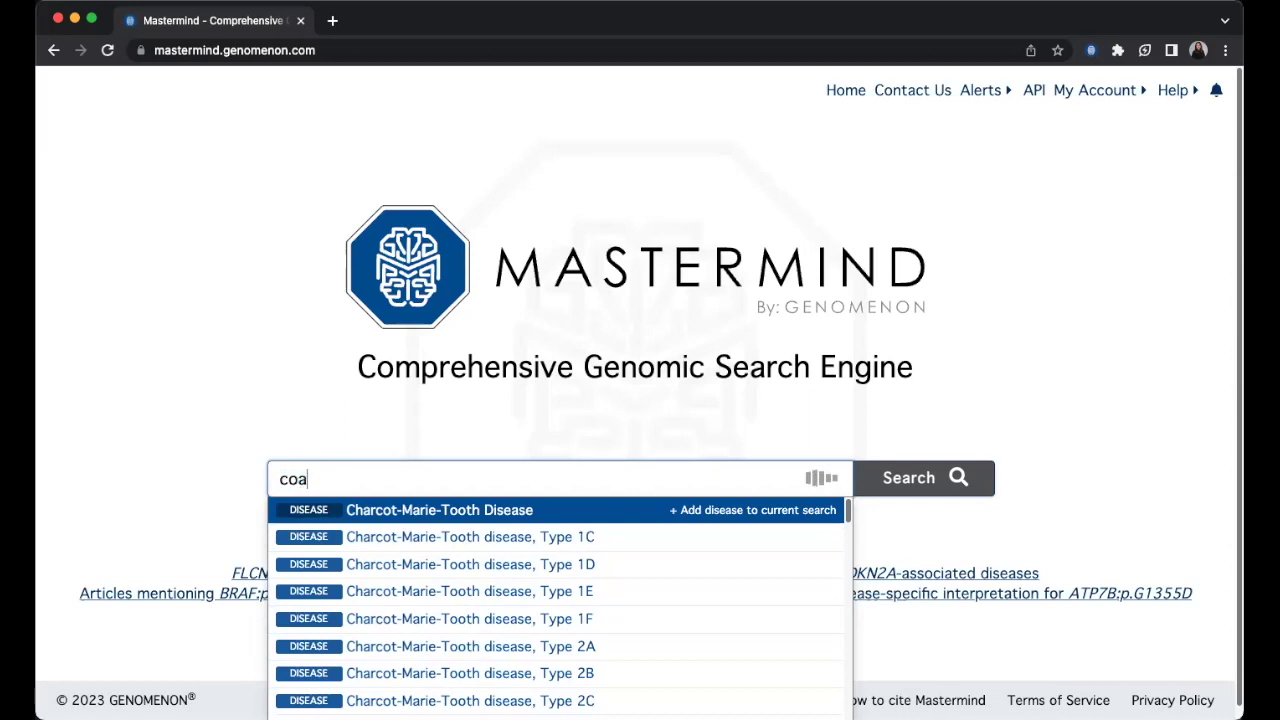
{"action": "type", "text": "rse facies"}
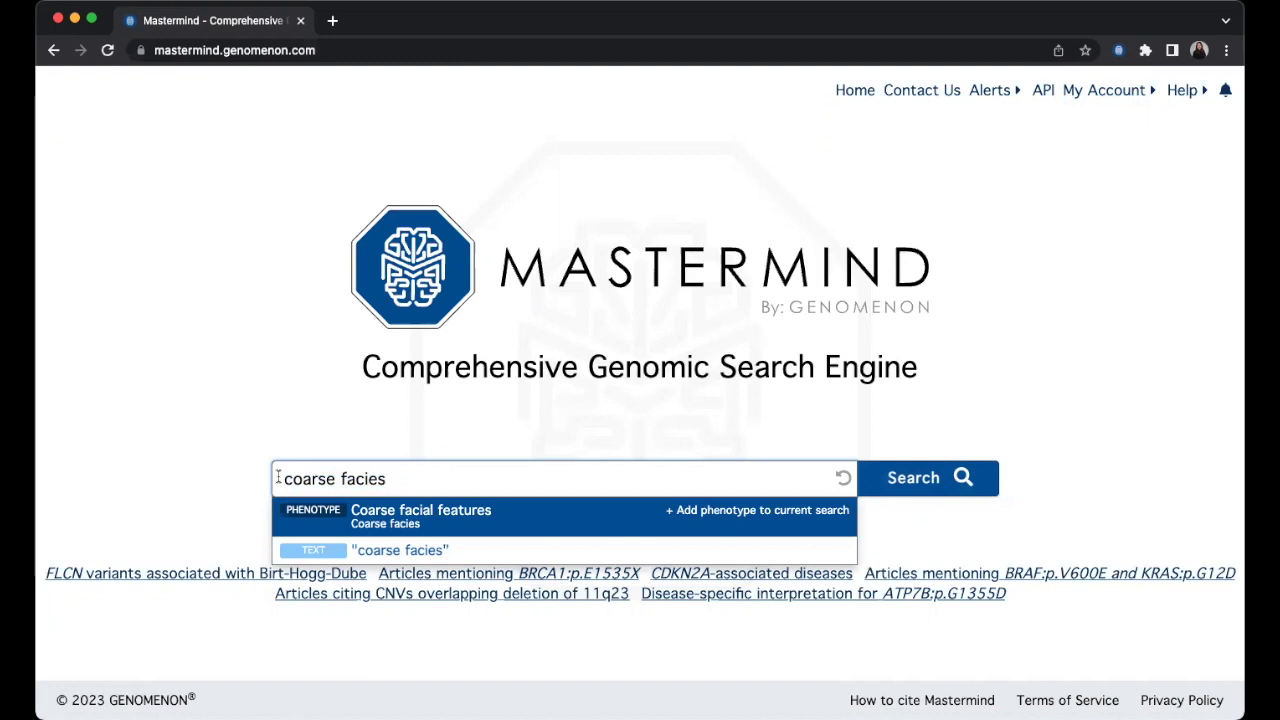
Step: Look up the phenotype by its HPO identifier HP:0000280 and clear the search
{"action": "key", "text": "super+a"}
{"action": "type", "text": "HP:0000280"}
{"action": "key", "text": "super+a"}
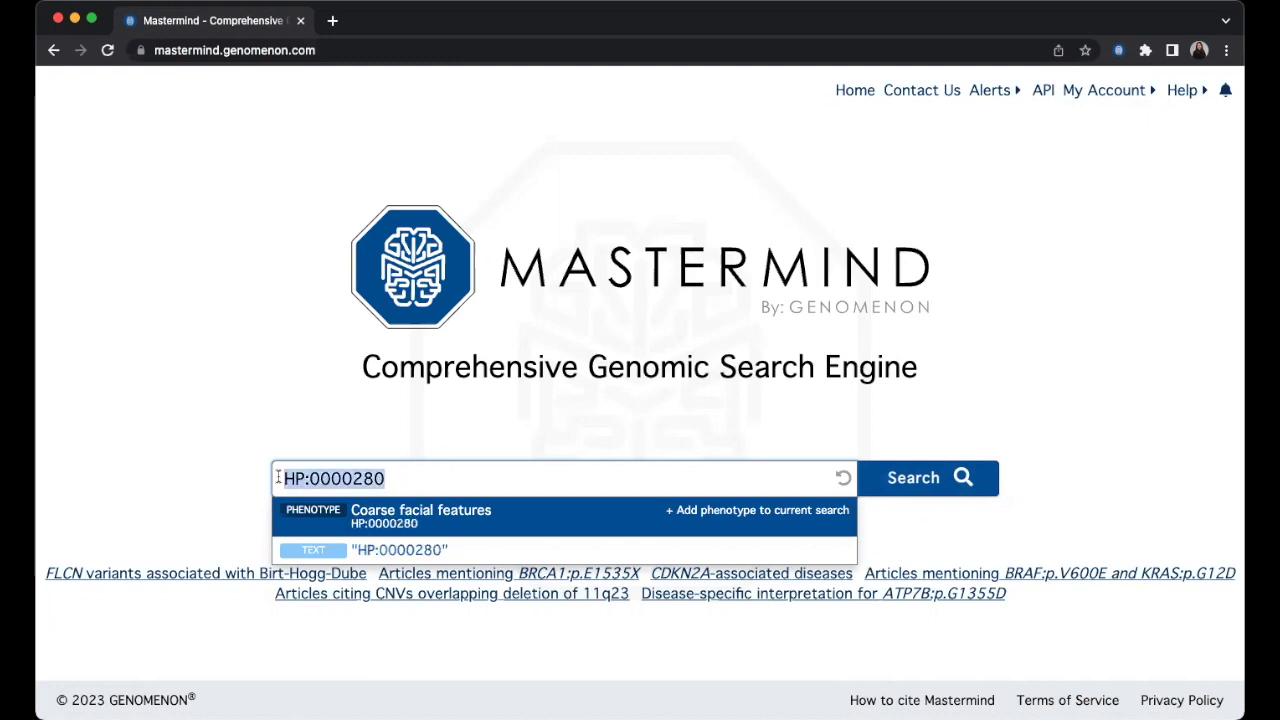
{"action": "key", "text": "BackSpace"}
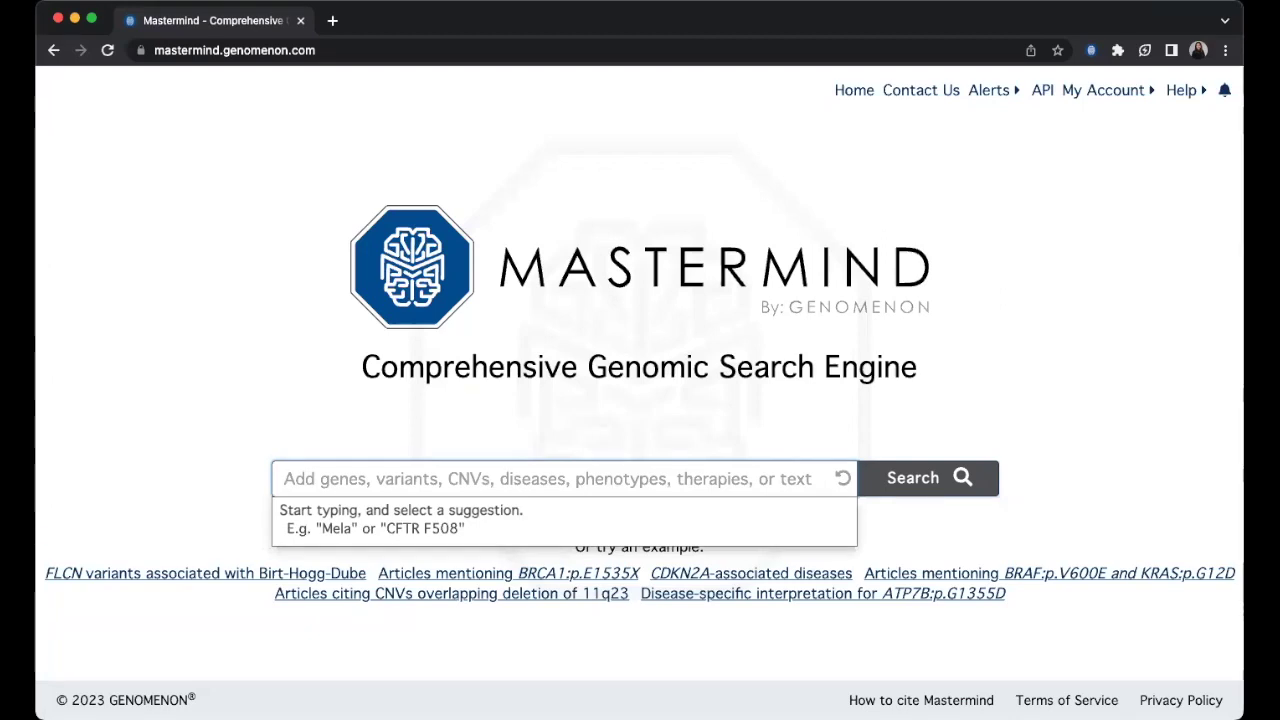
Step: Look up therapy suggestions for the brand name "Depocyt" and the drug name "cytarabine"
{"action": "type", "text": "Depocyt"}
{"action": "key", "text": "super+a"}
{"action": "key", "text": "BackSpace"}
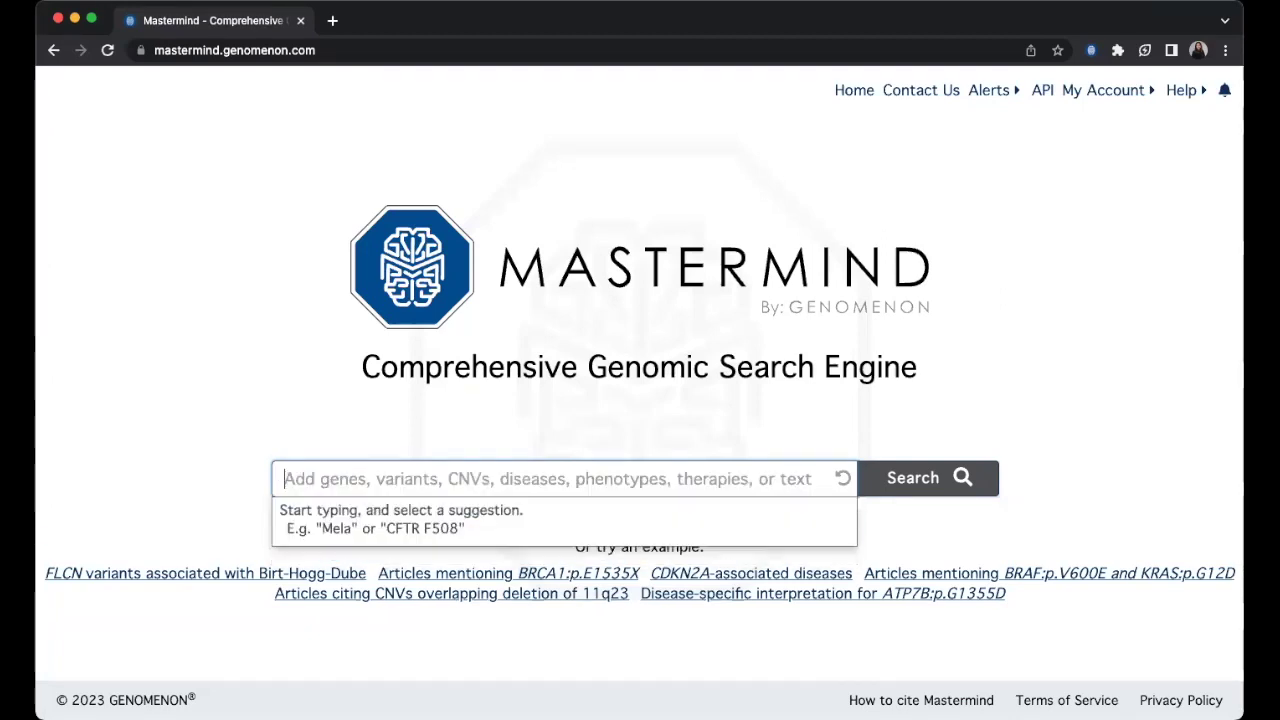
{"action": "type", "text": "cytarabine"}
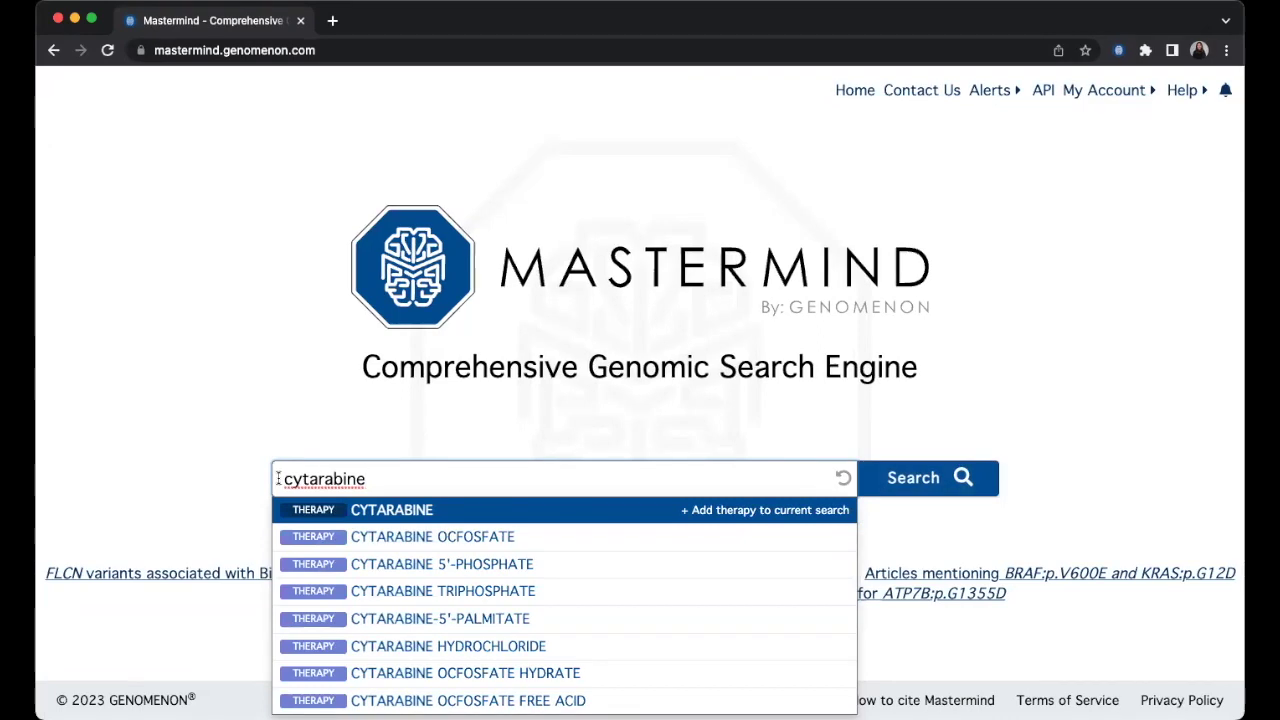
Step: Look up therapy suggestions for the drug code AZD2281 and clear the search
{"action": "key", "text": "super+a"}
{"action": "type", "text": "AZD2281"}
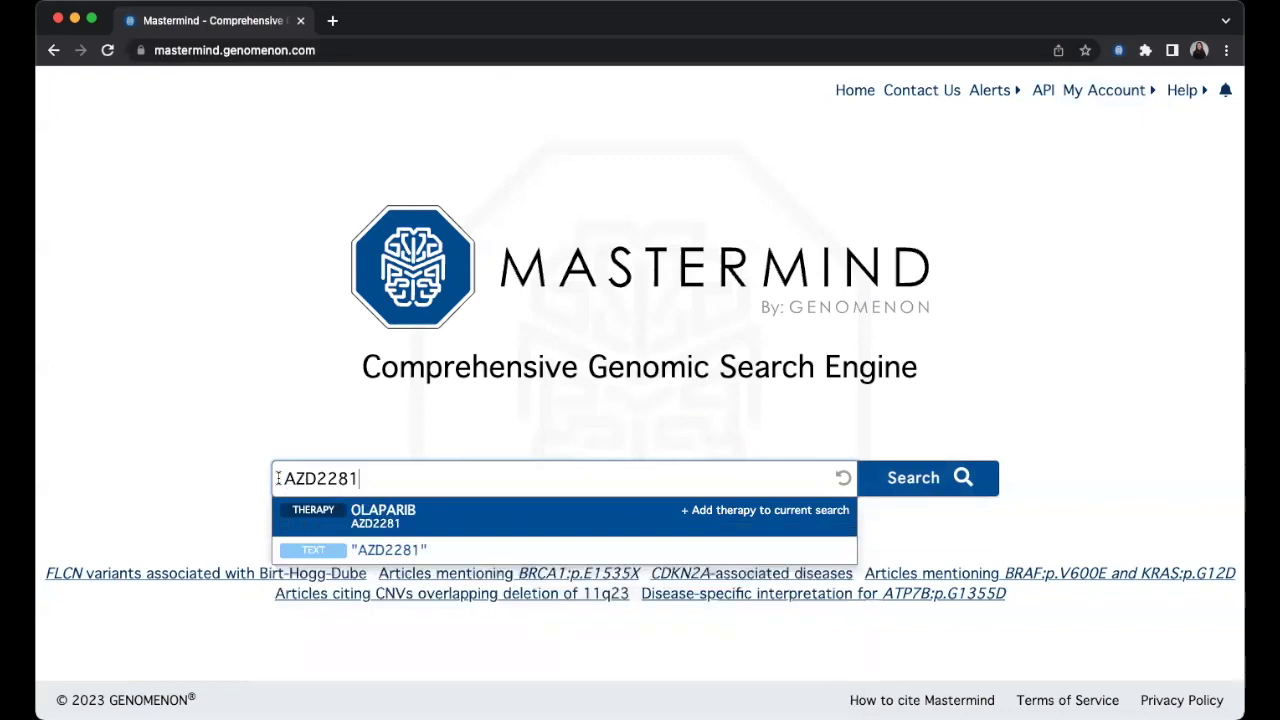
{"action": "key", "text": "super+a"}
{"action": "key", "text": "BackSpace"}
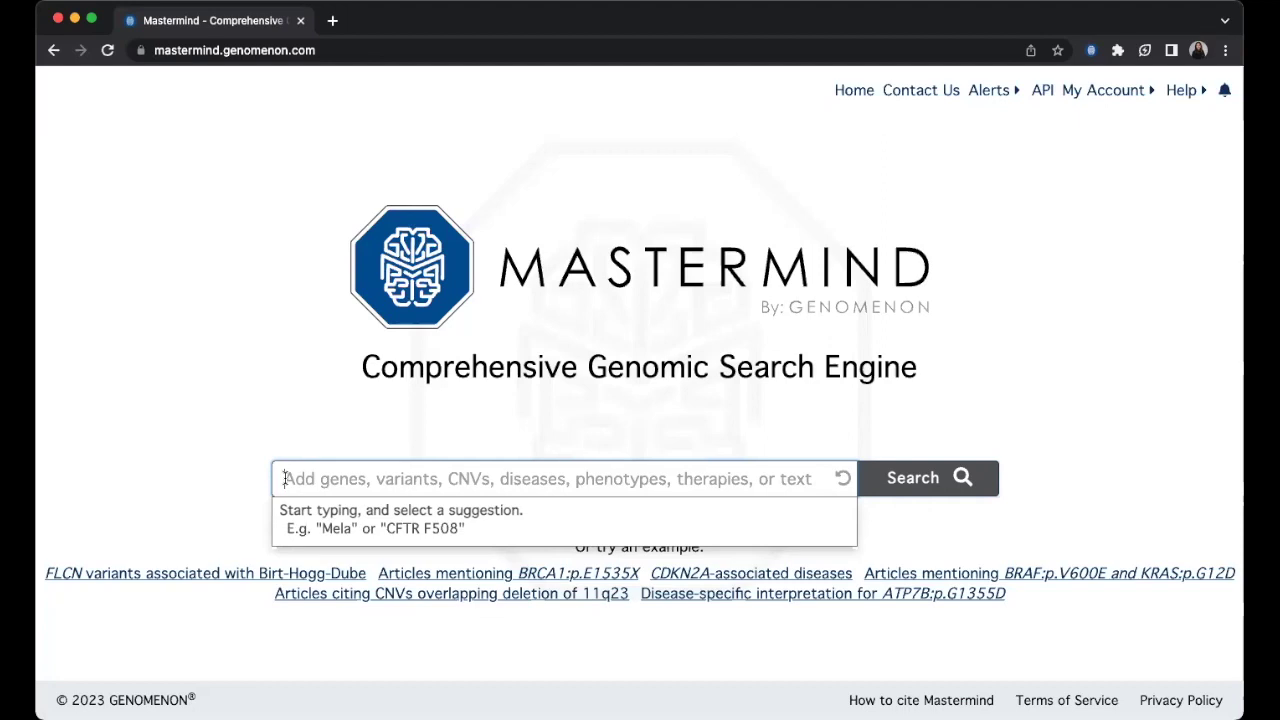
Step: Add the gene FLT3 and the phenotype Acute myeloid leukemia, entered as "aml", to the search
{"action": "type", "text": "flt3"}
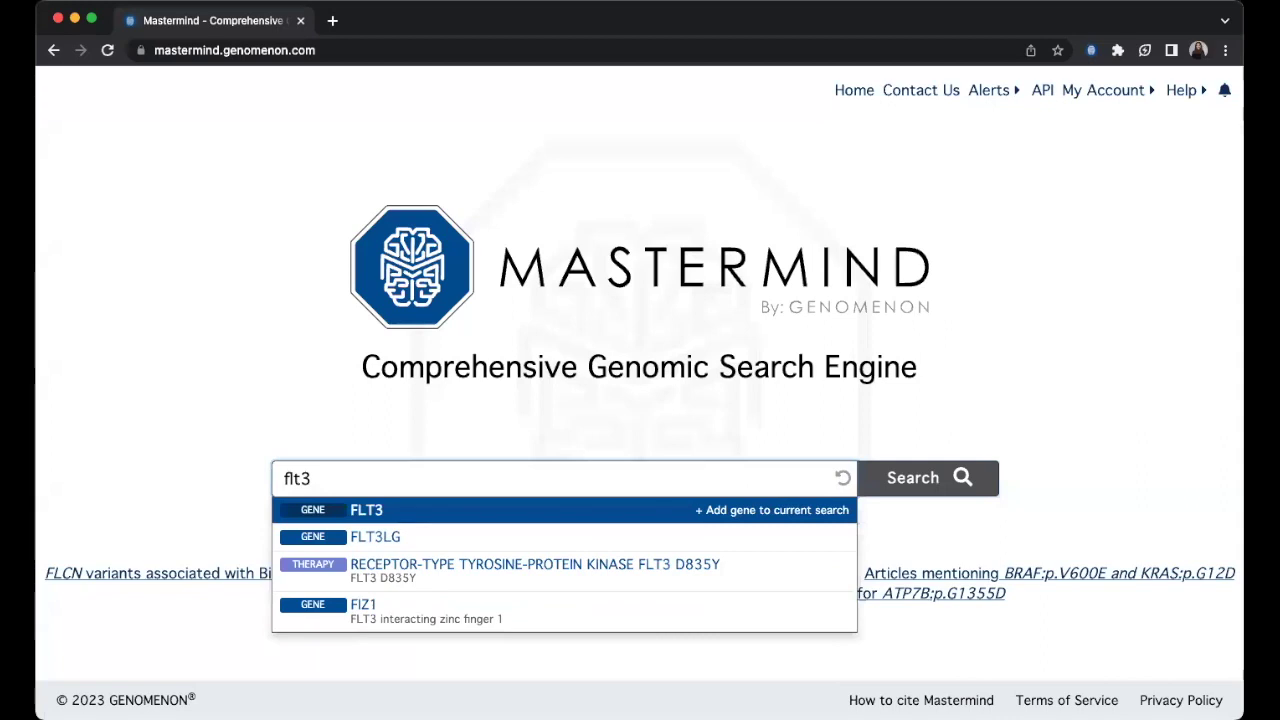
{"action": "key", "text": "Return"}
{"action": "type", "text": "aml"}
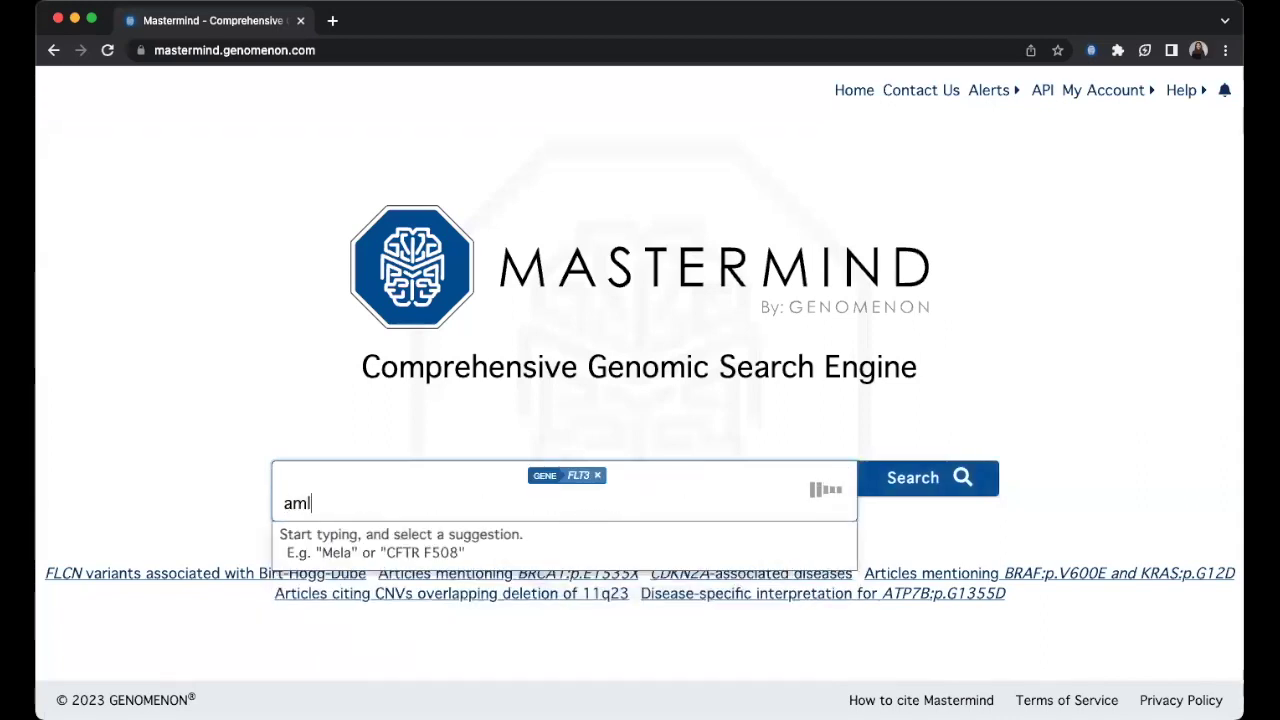
{"action": "key", "text": "Return"}
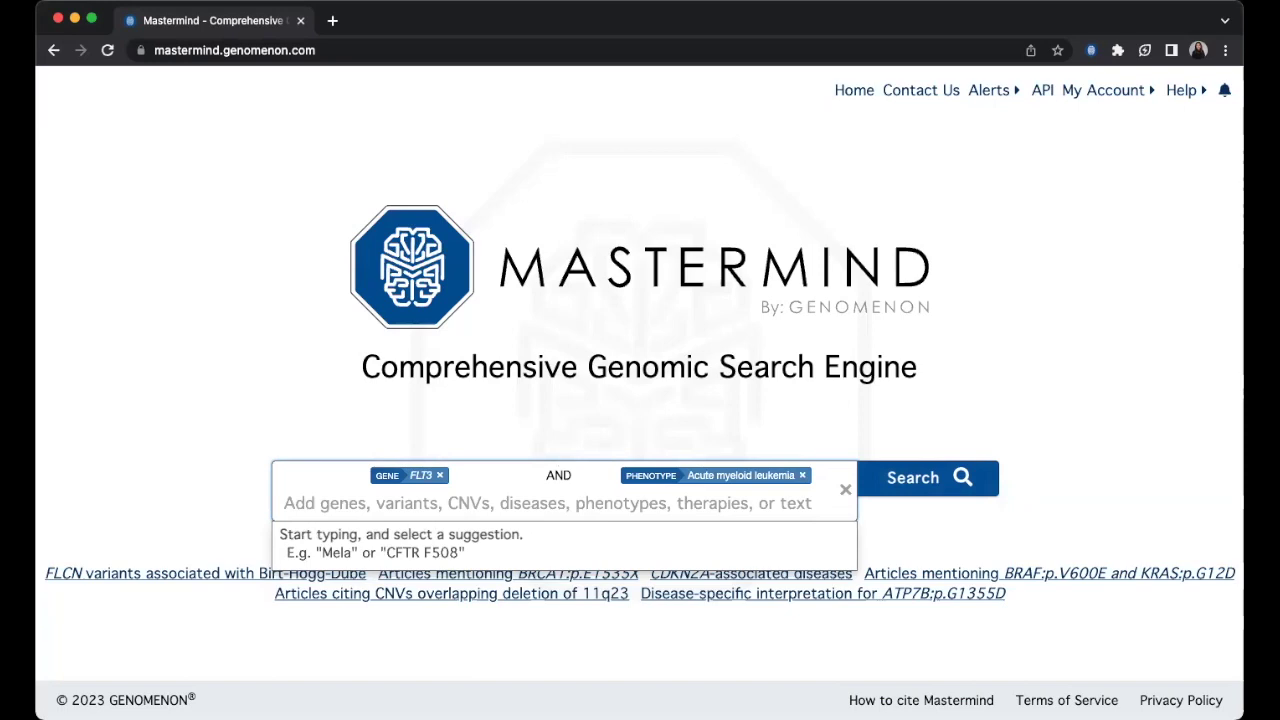
Step: Add the text keyword NCT04518345 to the search terms and run the combined article search
{"action": "type", "text": "NCT04518345"}
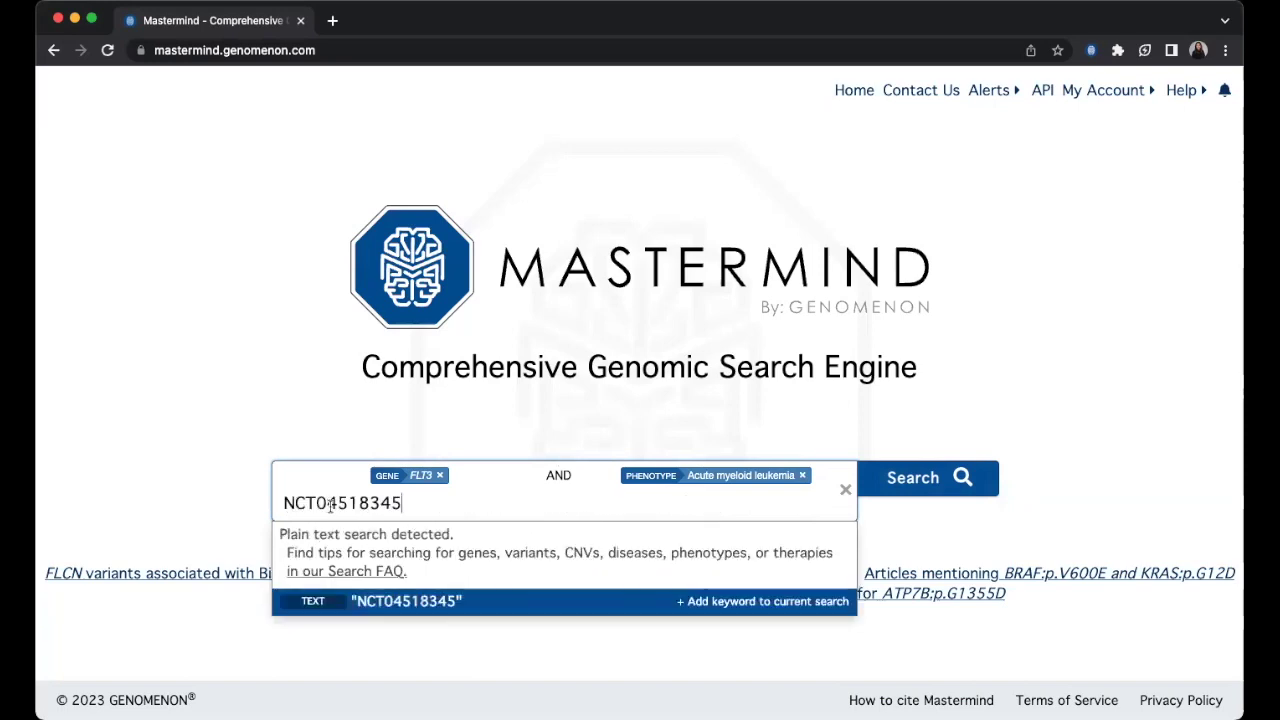
{"action": "left_click", "coordinate": [400, 603]}
{"action": "left_click", "coordinate": [905, 486]}
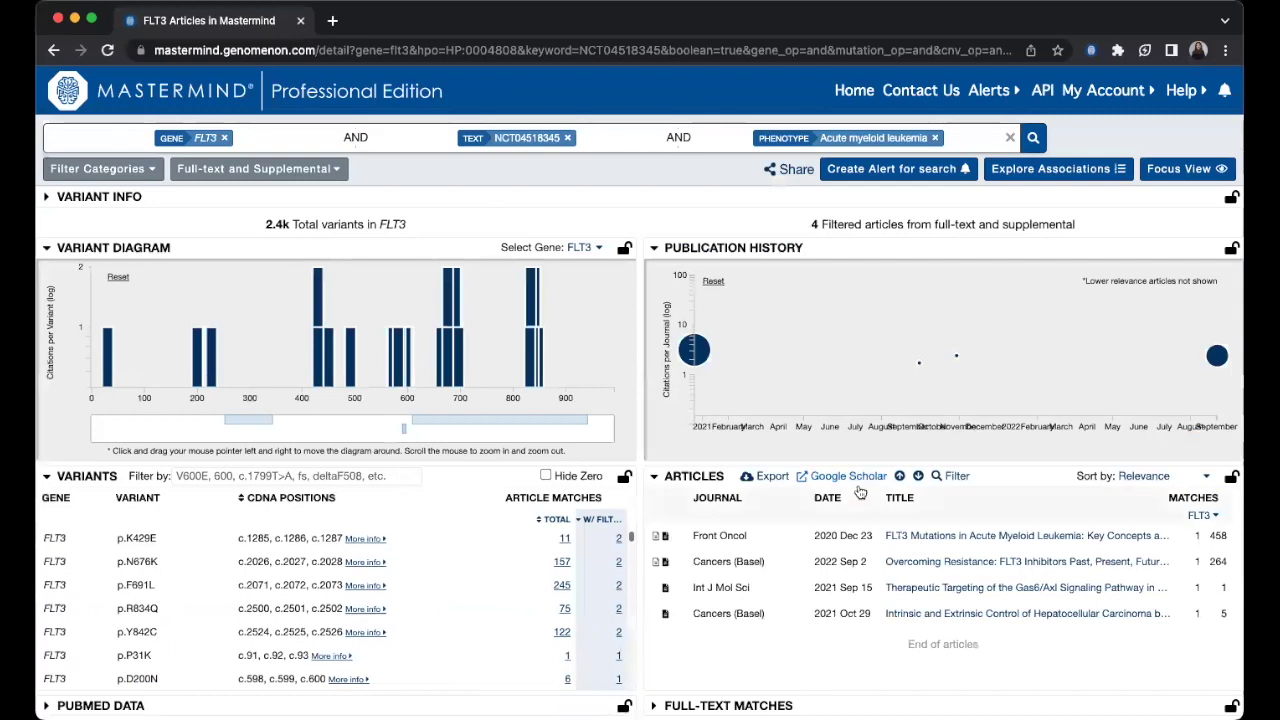
Step: Open the Front Oncol article on FLT3 mutations and examine its full-text matches for the keyword, variants and phenotype
{"action": "left_click", "coordinate": [878, 539]}
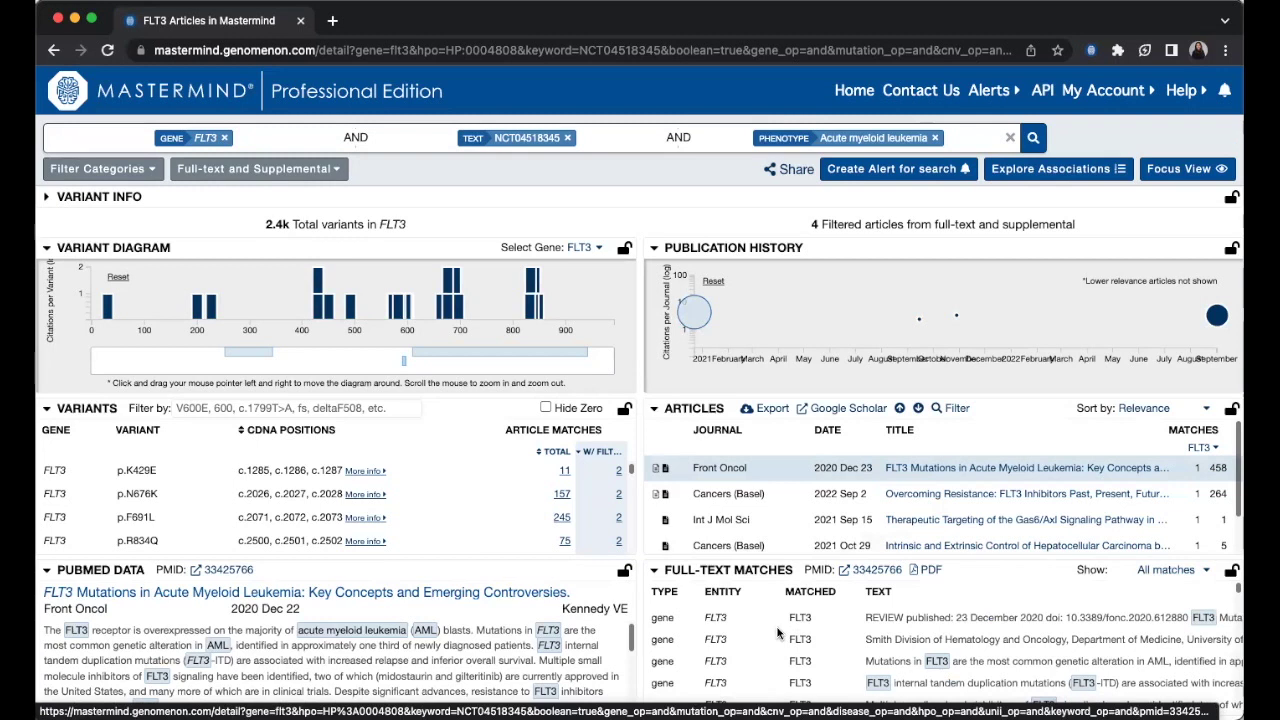
{"action": "scroll", "coordinate": [778, 632], "scroll_direction": "down", "scroll_amount": 3}
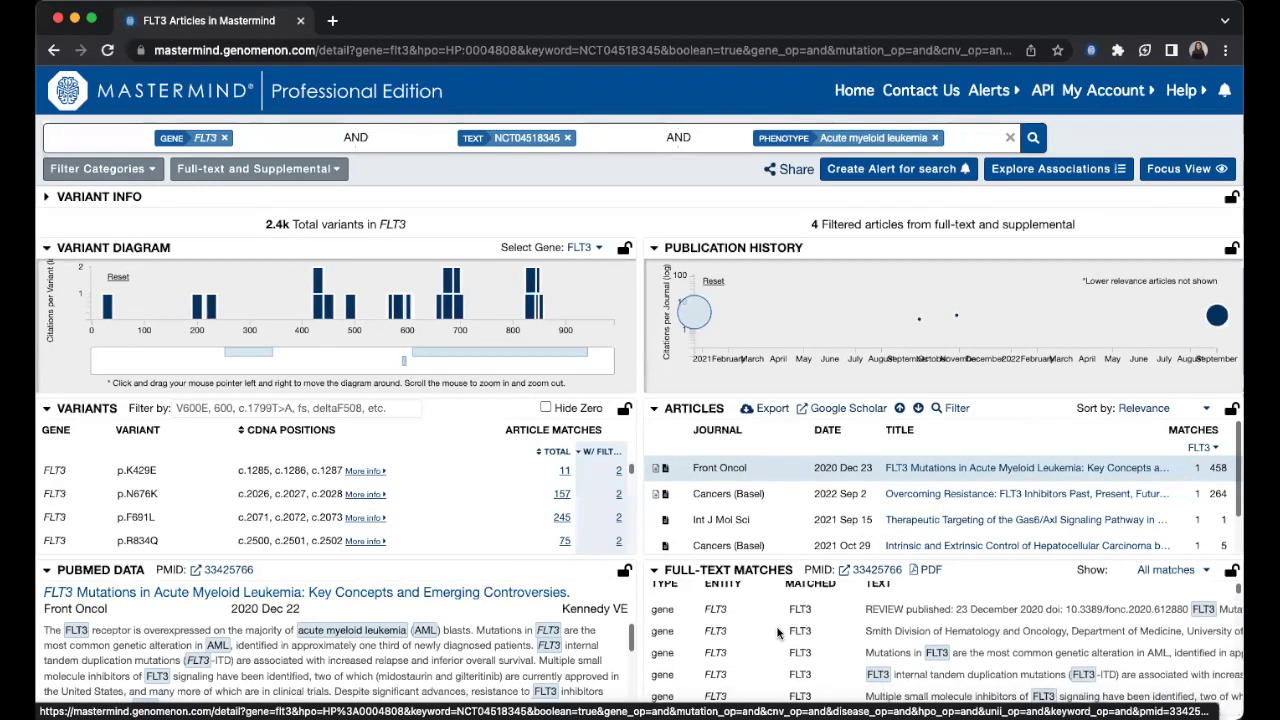
{"action": "scroll", "coordinate": [778, 632], "scroll_direction": "down", "scroll_amount": 3}
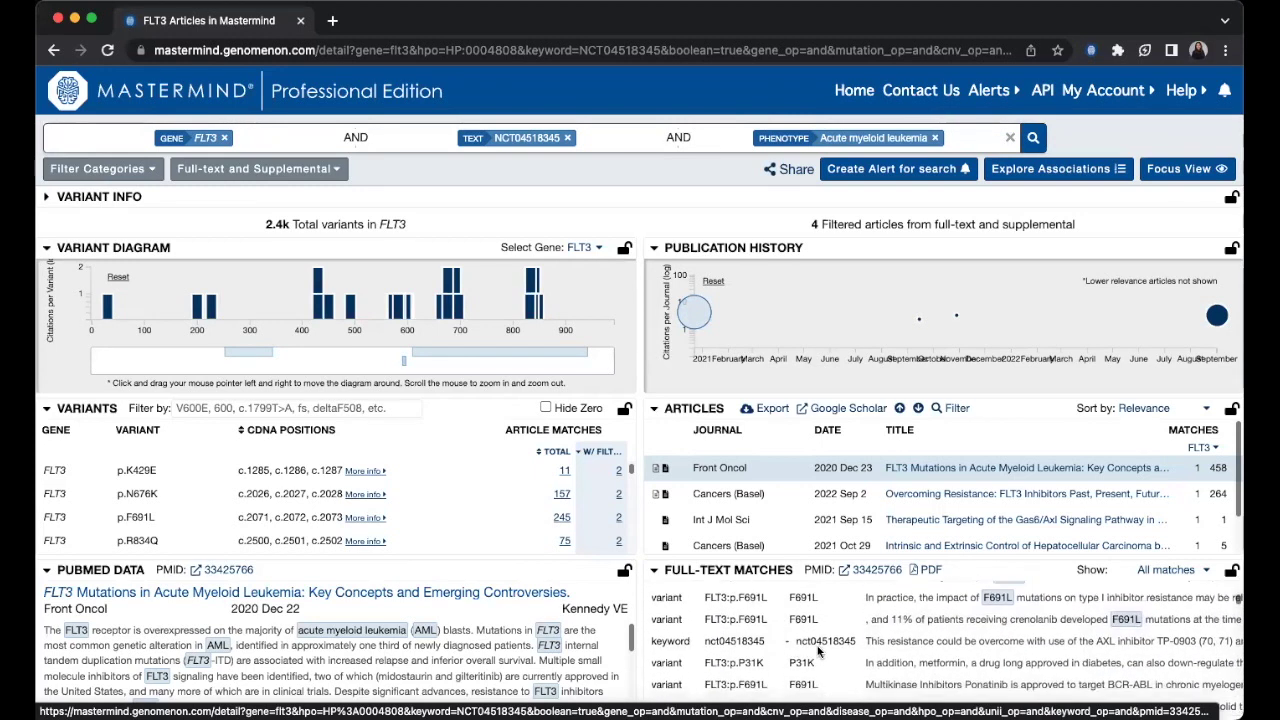
{"action": "scroll", "coordinate": [828, 651], "scroll_direction": "right", "scroll_amount": 5}
{"action": "scroll", "coordinate": [828, 651], "scroll_direction": "left", "scroll_amount": 4}
{"action": "scroll", "coordinate": [828, 644], "scroll_direction": "down", "scroll_amount": 10}
{"action": "scroll", "coordinate": [828, 644], "scroll_direction": "down", "scroll_amount": 5}
{"action": "scroll", "coordinate": [828, 644], "scroll_direction": "down", "scroll_amount": 4}
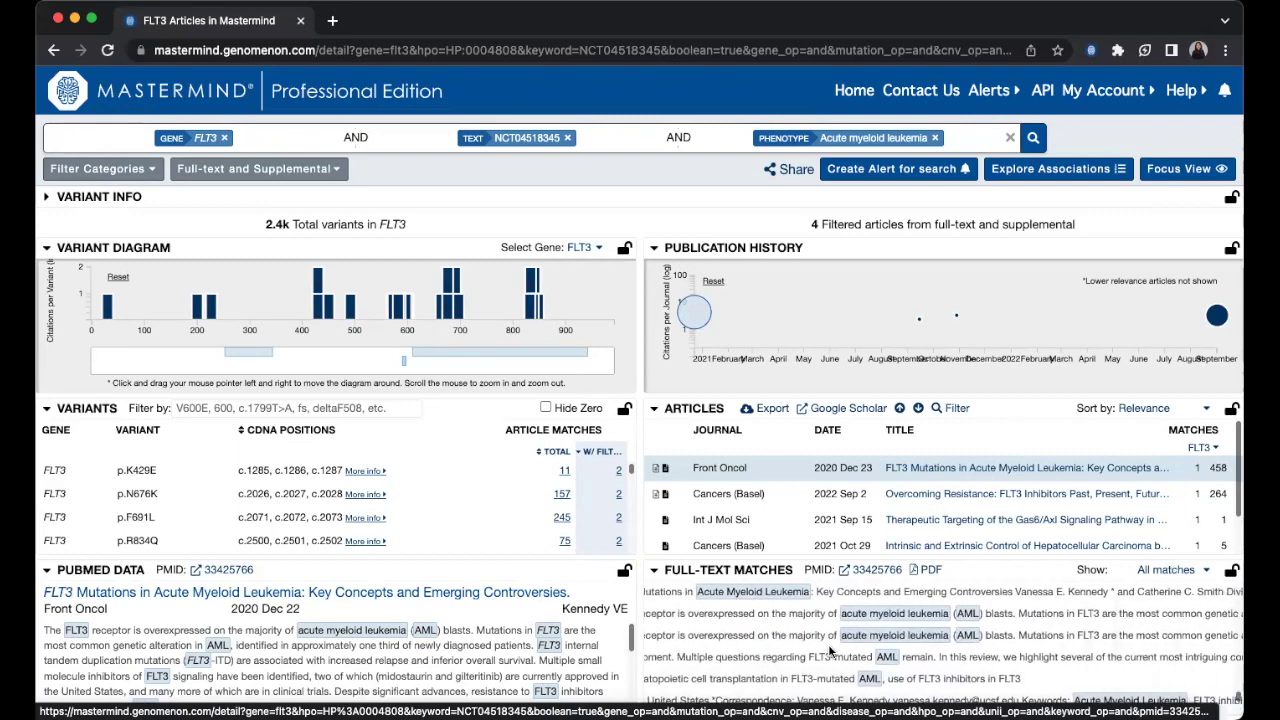